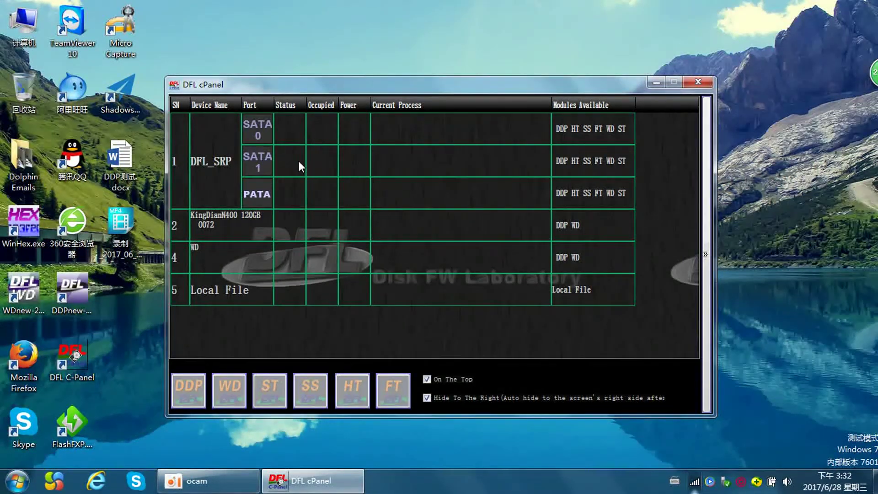
- Select the SATA 1 drive in DFL cPanel and bring up its available modules list
{"action": "left_click_drag", "start_coordinate": [322, 85], "coordinate": [324, 75]}
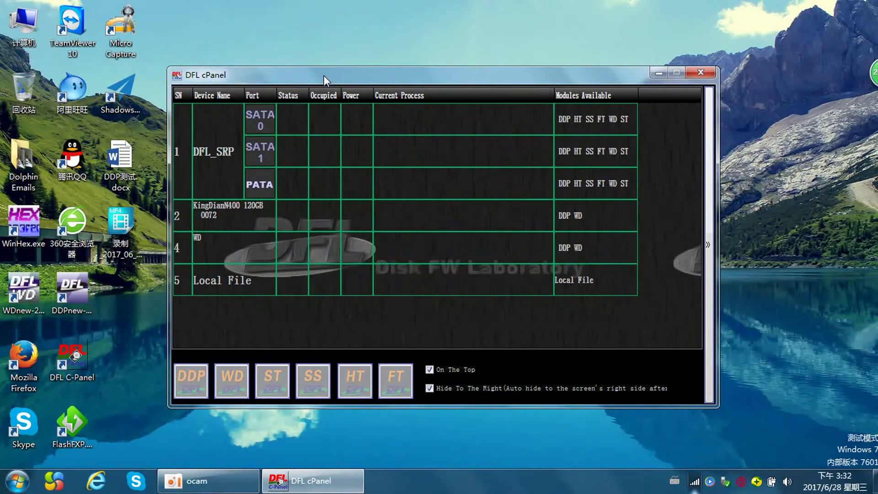
{"action": "left_click", "coordinate": [307, 151]}
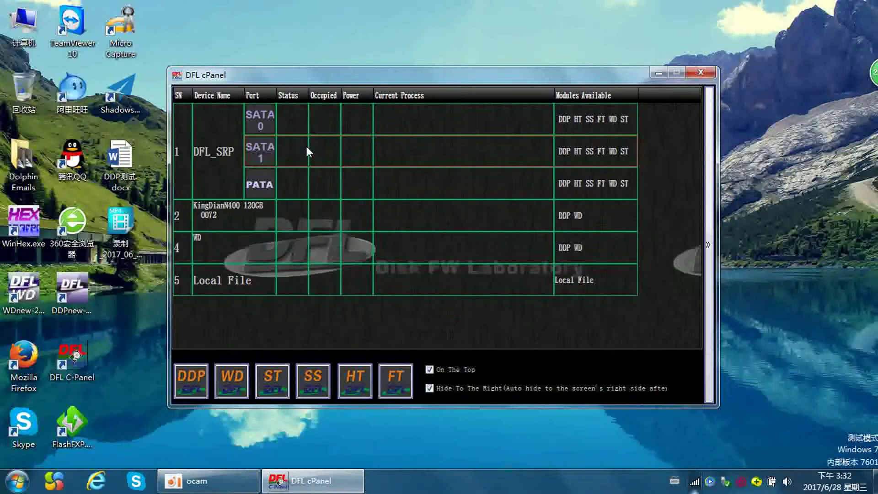
{"action": "double_click", "coordinate": [306, 151]}
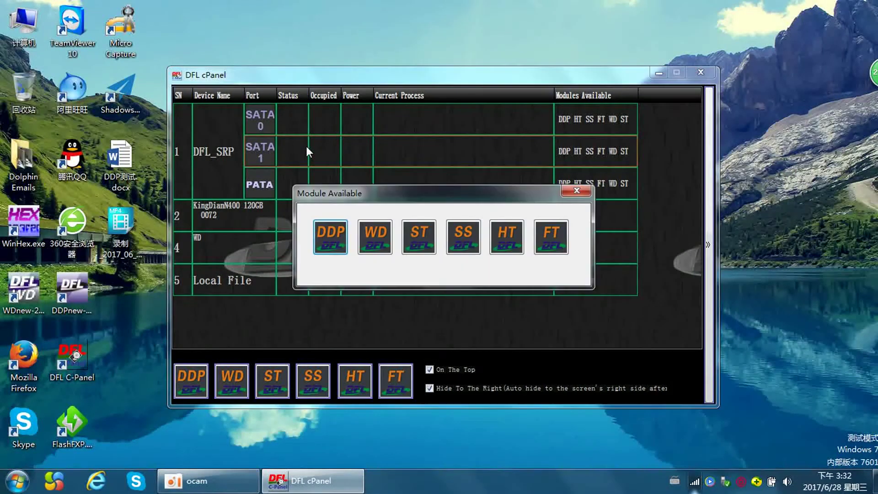
- Launch the DDP module on SATA 1 and power on the source disk until searching completes
{"action": "left_click", "coordinate": [336, 239]}
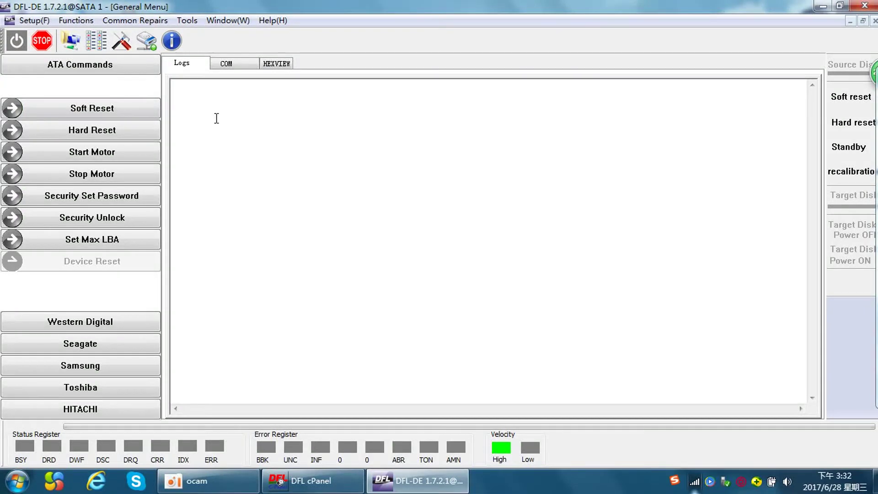
{"action": "left_click", "coordinate": [16, 41]}
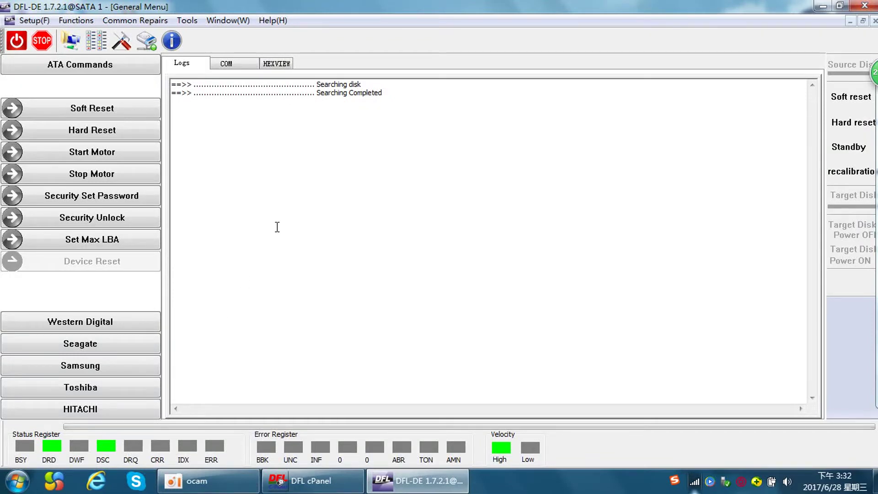
{"action": "left_click", "coordinate": [98, 42]}
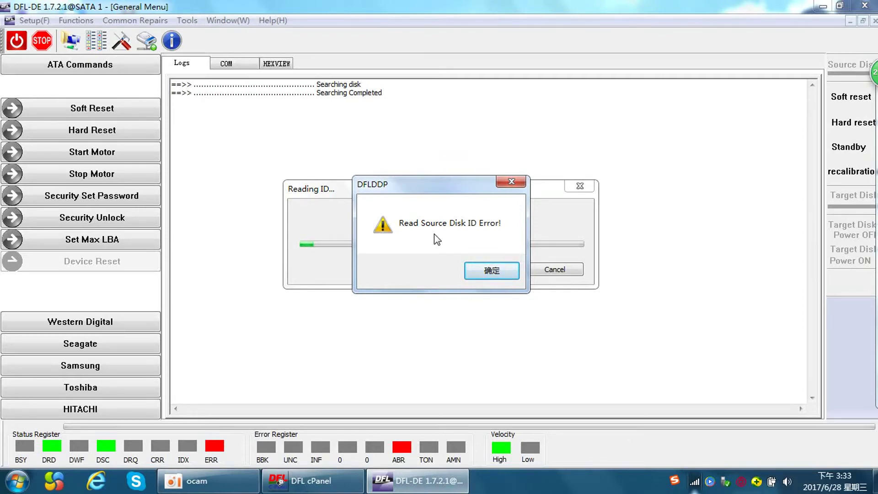
- Dismiss the Read Source Disk ID Error and show the Hitachi drive functions
{"action": "left_click", "coordinate": [492, 271]}
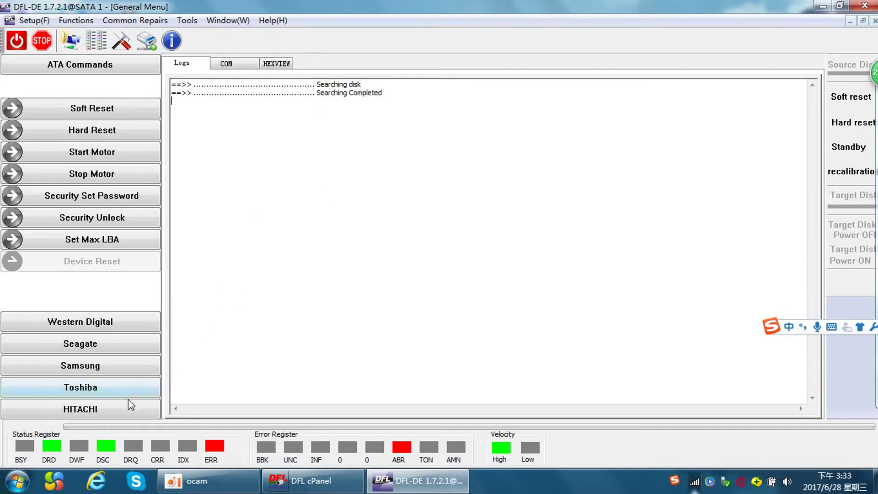
{"action": "left_click", "coordinate": [80, 410]}
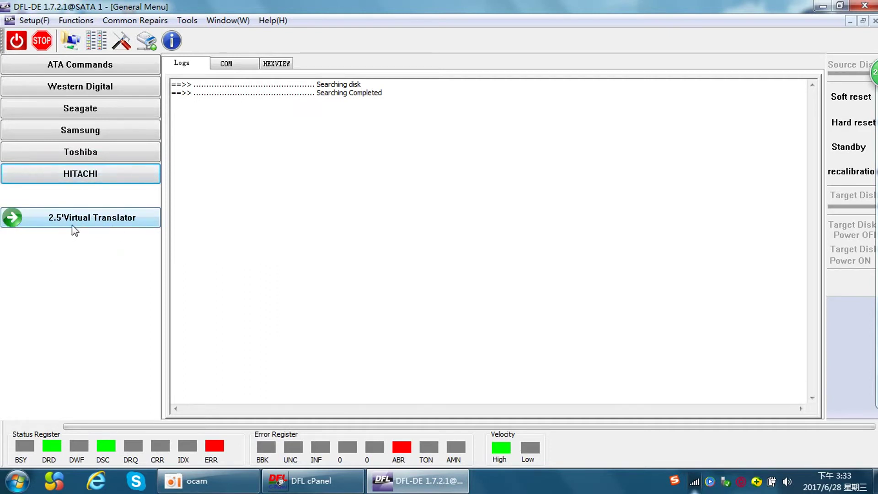
- Open the Family Select dialog of the HITACHI 2.5" Virtual Translator
{"action": "left_click", "coordinate": [95, 221]}
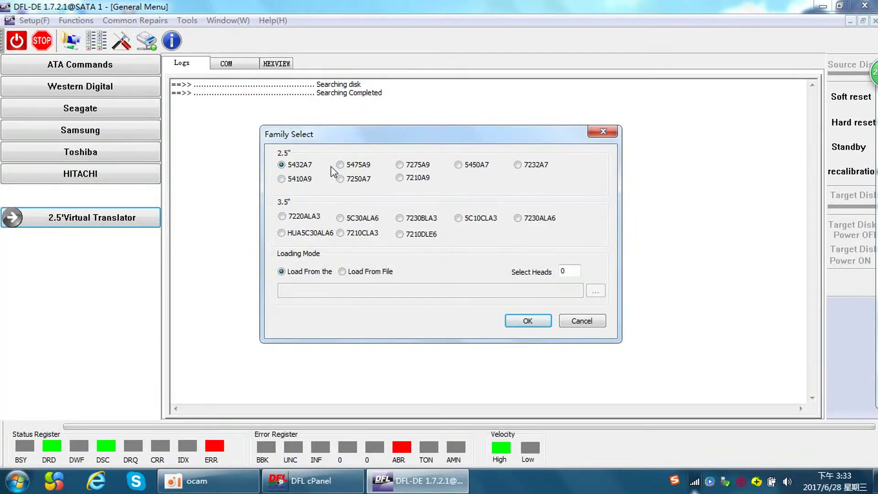
- Run the virtual translator for the 5450A7 family, loading data from the drive
{"action": "left_click_drag", "start_coordinate": [385, 133], "coordinate": [349, 142]}
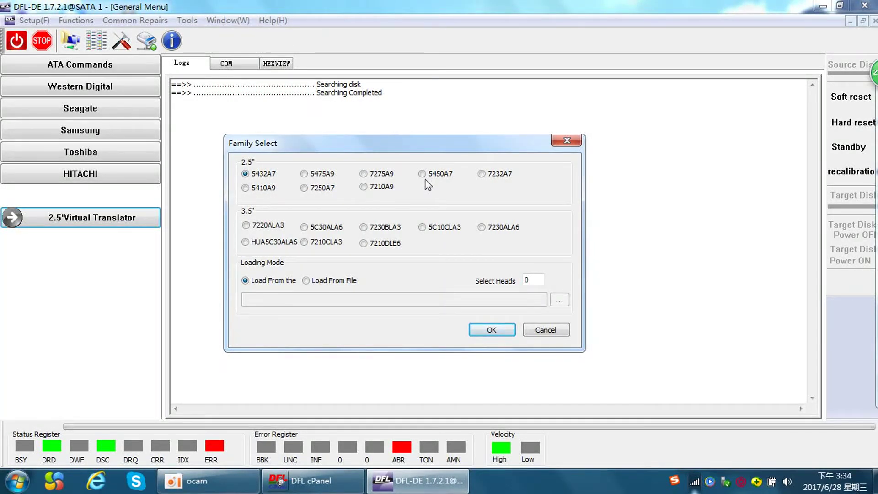
{"action": "left_click", "coordinate": [422, 174]}
{"action": "left_click", "coordinate": [334, 282]}
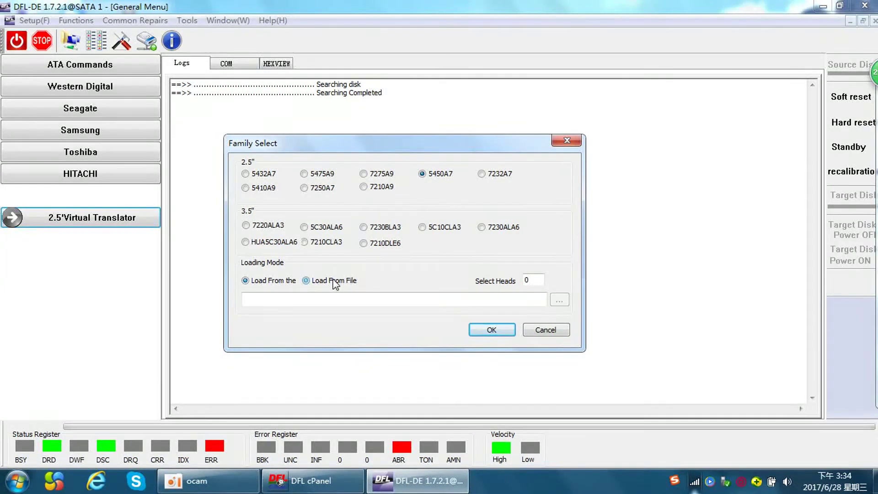
{"action": "left_click", "coordinate": [273, 285]}
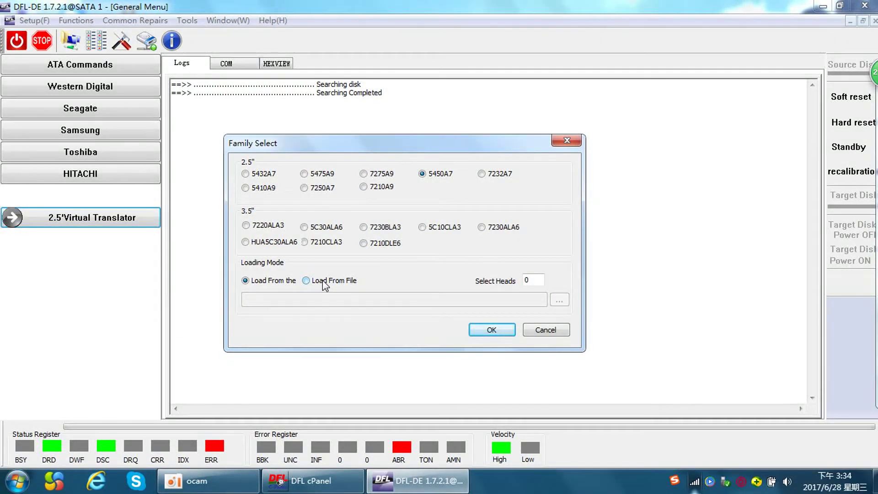
{"action": "left_click", "coordinate": [326, 283]}
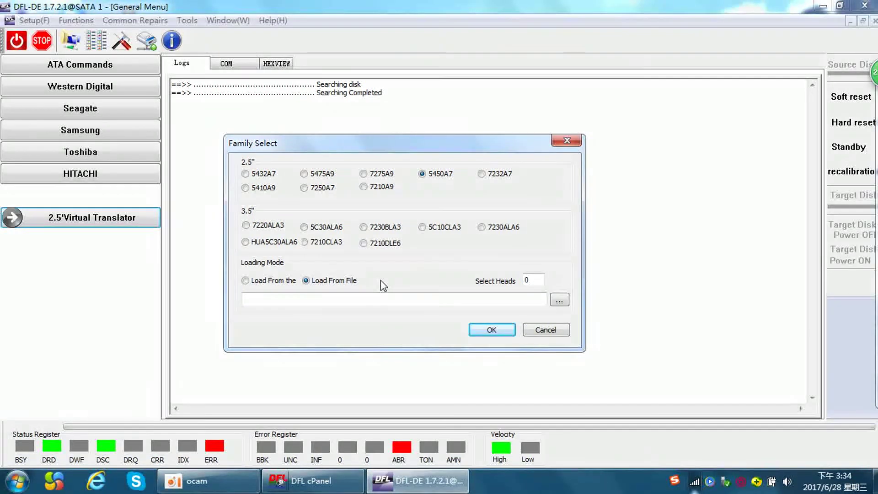
{"action": "left_click", "coordinate": [285, 286]}
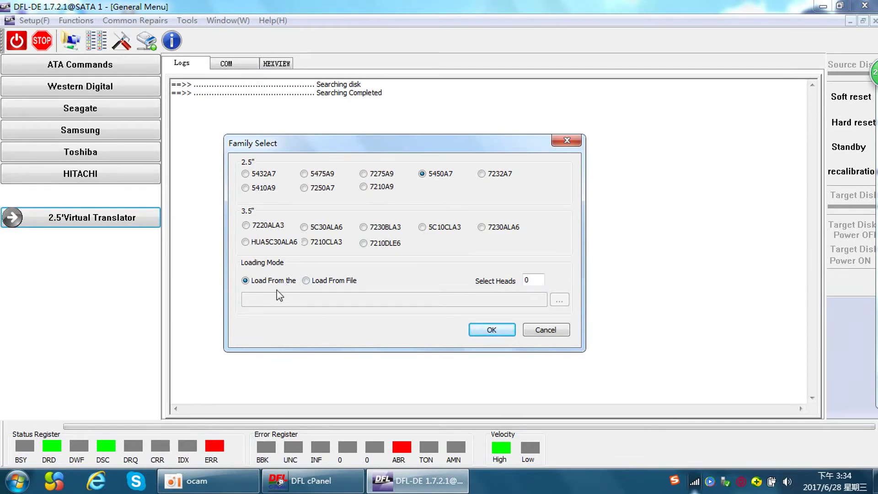
{"action": "left_click", "coordinate": [492, 330]}
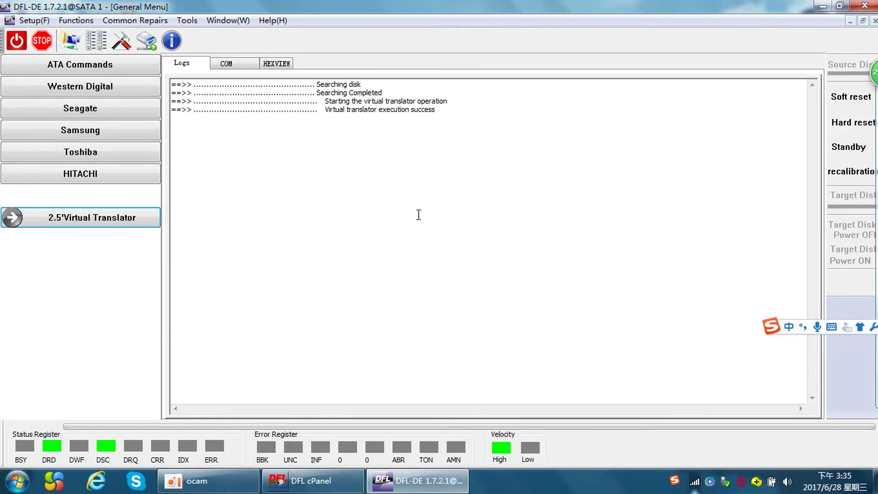
- Open the bad sector scan for the identified HGST HTS545050A7E680 drive
{"action": "left_click", "coordinate": [95, 41]}
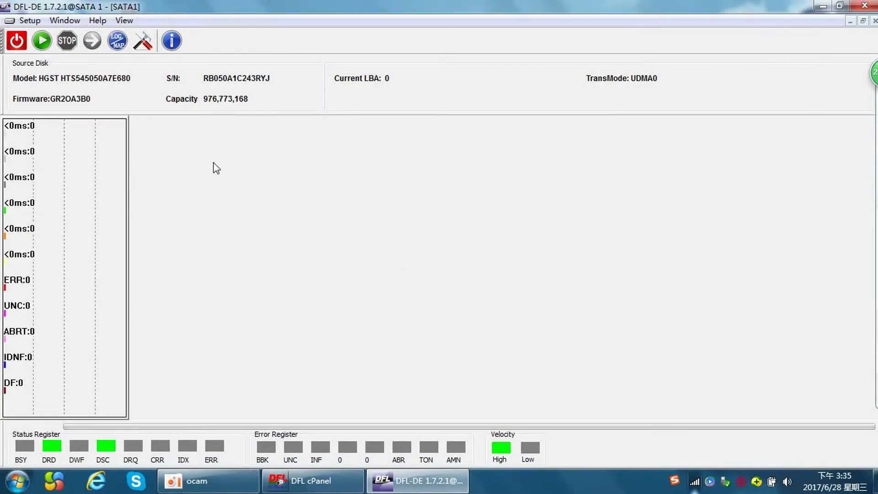
- Start a read-verify surface scan with the Scan Set defaults, continuing past the existing log
{"action": "left_click", "coordinate": [42, 42]}
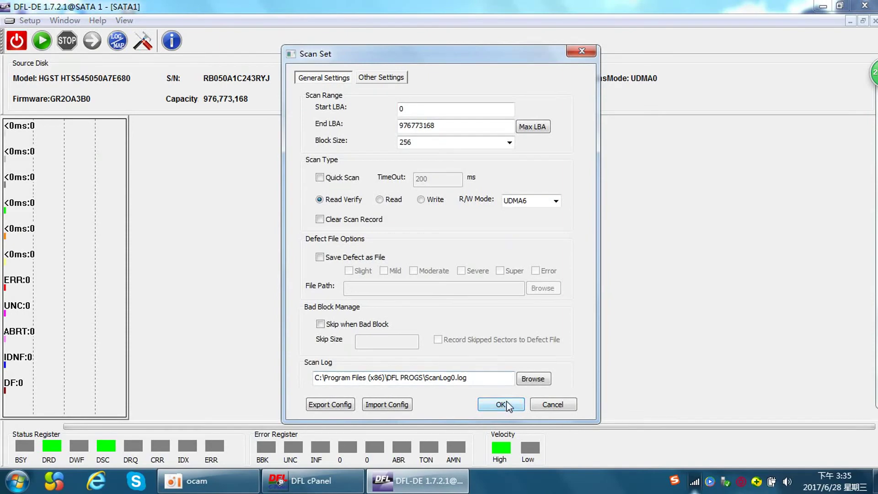
{"action": "left_click", "coordinate": [501, 404]}
{"action": "left_click", "coordinate": [424, 271]}
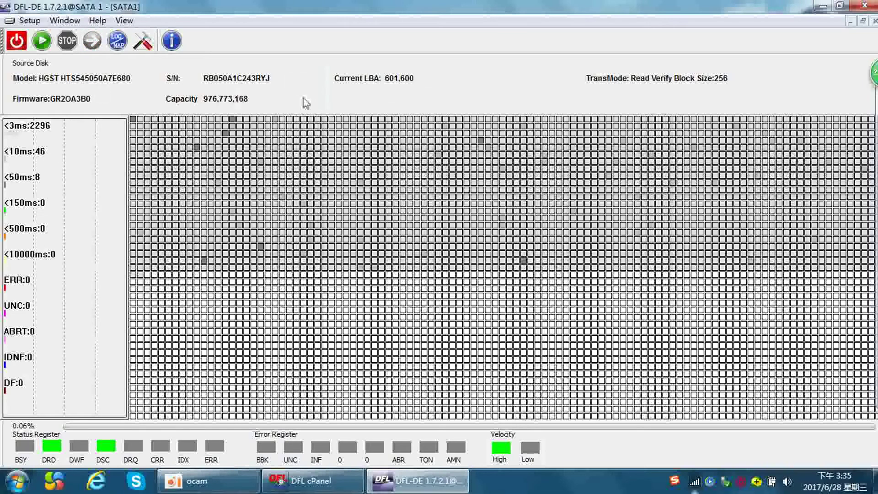
{"action": "left_click", "coordinate": [42, 42]}
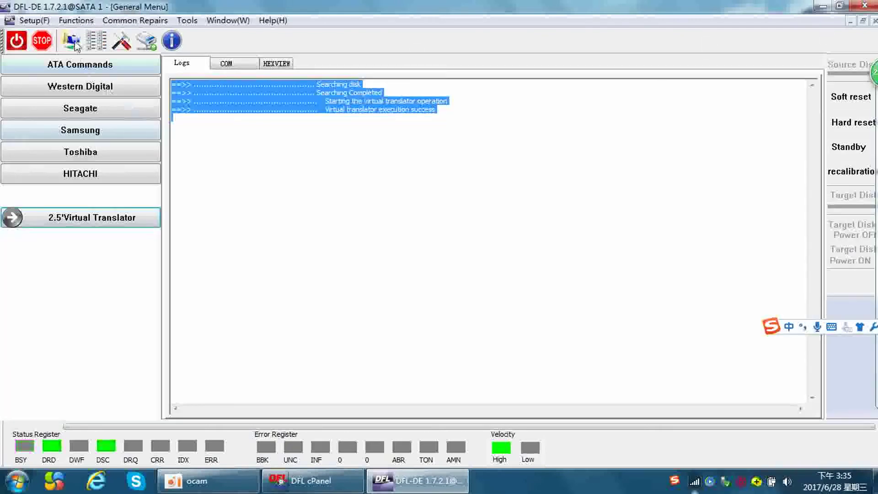
- Create a new File Extraction project with SATA 1 as the source disk
{"action": "left_click", "coordinate": [71, 43]}
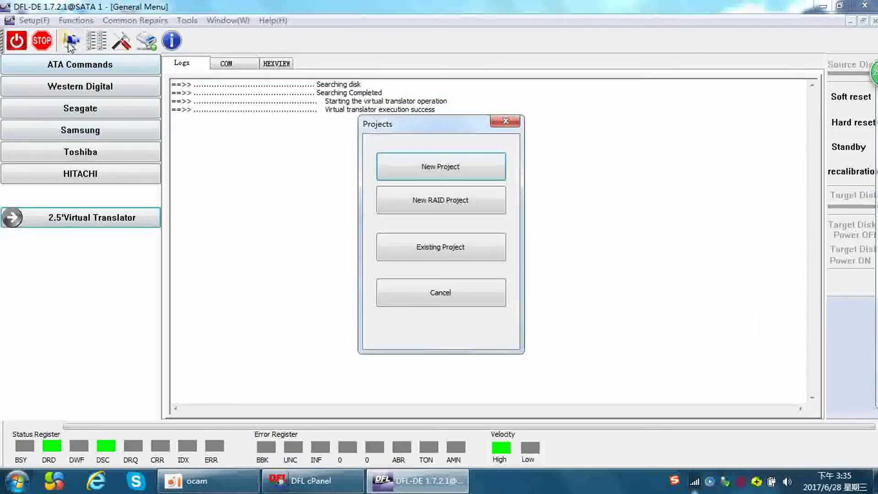
{"action": "left_click", "coordinate": [441, 167]}
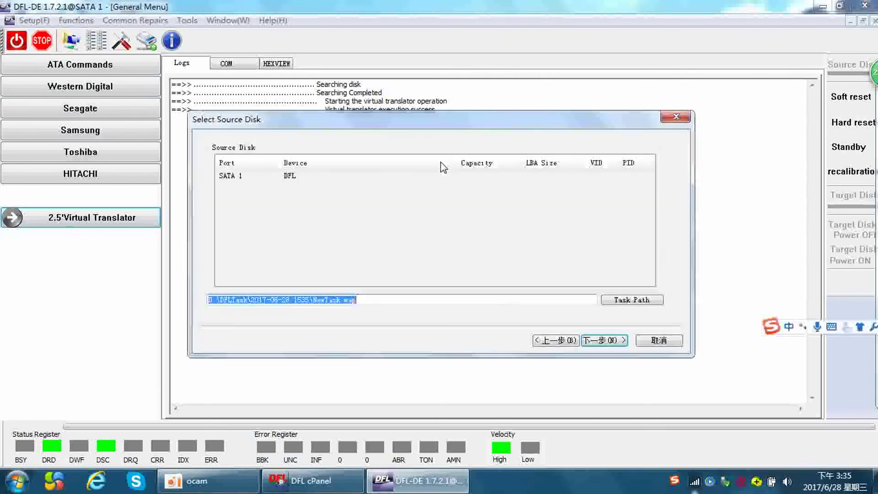
{"action": "left_click", "coordinate": [604, 340]}
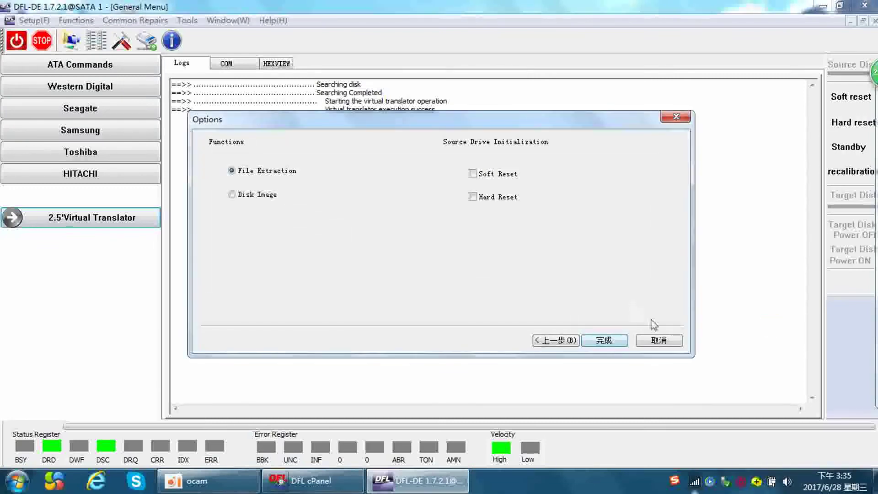
{"action": "left_click", "coordinate": [604, 341]}
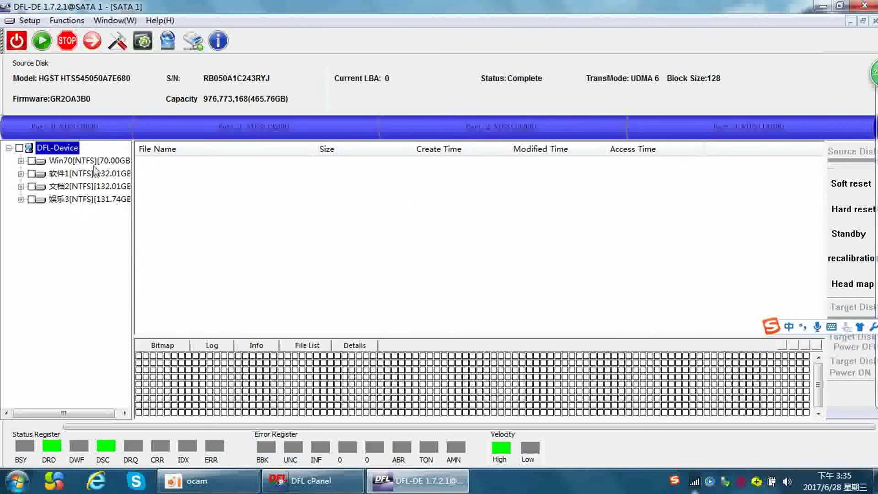
- Browse the four NTFS partitions in the tree, starting with Win70
{"action": "double_click", "coordinate": [90, 160]}
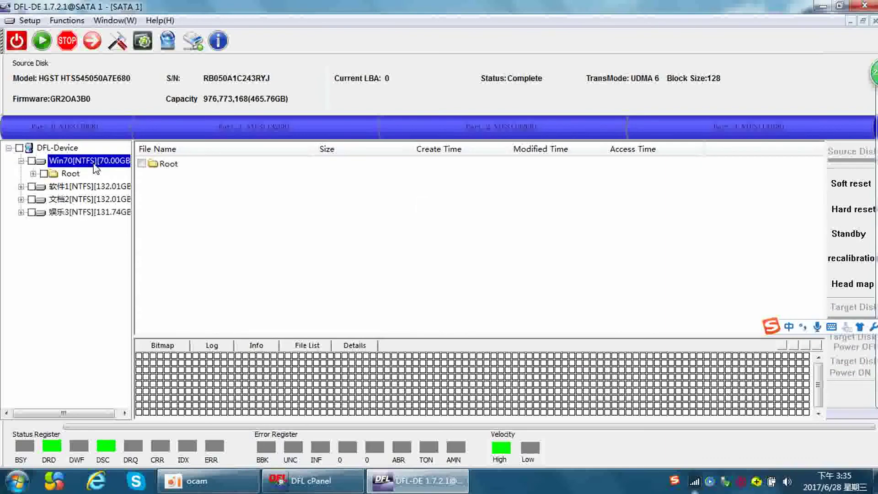
{"action": "left_click", "coordinate": [76, 186]}
{"action": "left_click", "coordinate": [86, 212]}
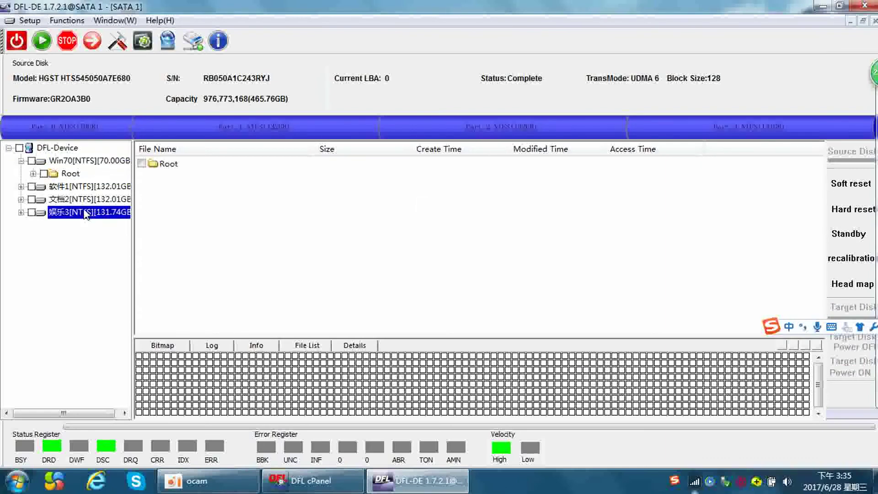
{"action": "left_click", "coordinate": [71, 174]}
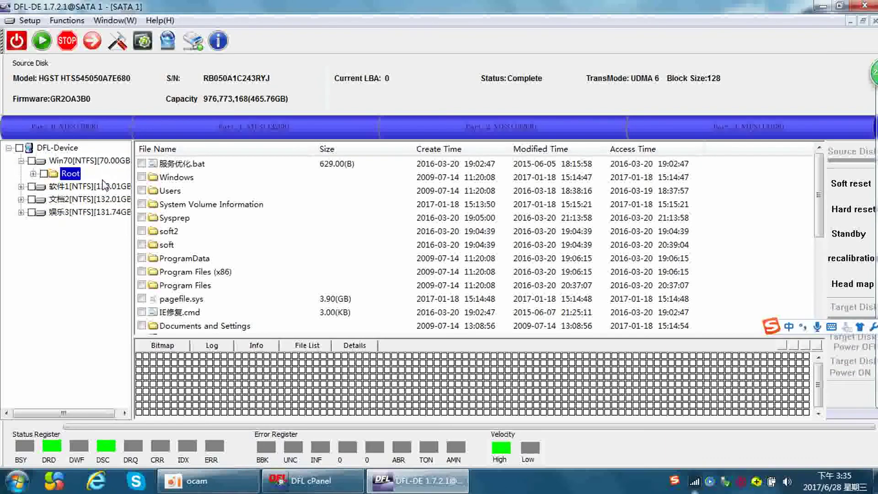
{"action": "left_click", "coordinate": [89, 187]}
{"action": "left_click", "coordinate": [90, 212]}
{"action": "left_click", "coordinate": [90, 187]}
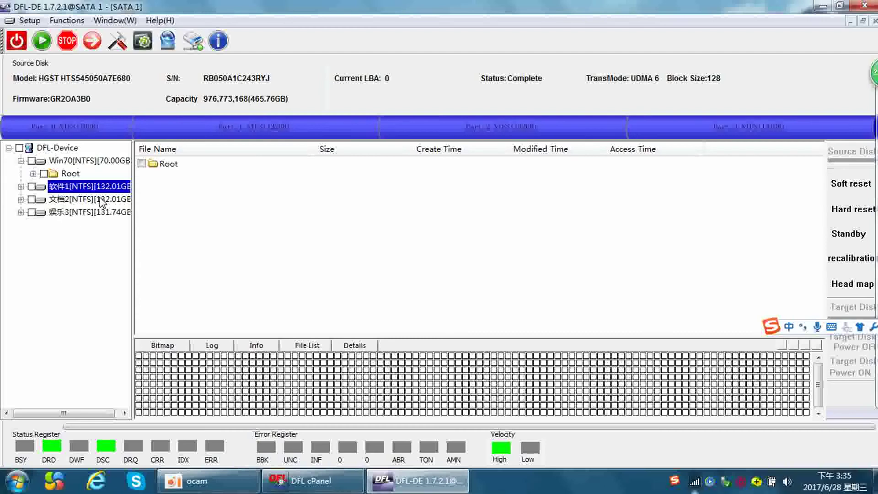
- Open the 文档2 partition's menu without choosing an action, then expand Win70's Root folder
{"action": "left_click", "coordinate": [102, 202]}
{"action": "right_click", "coordinate": [101, 202]}
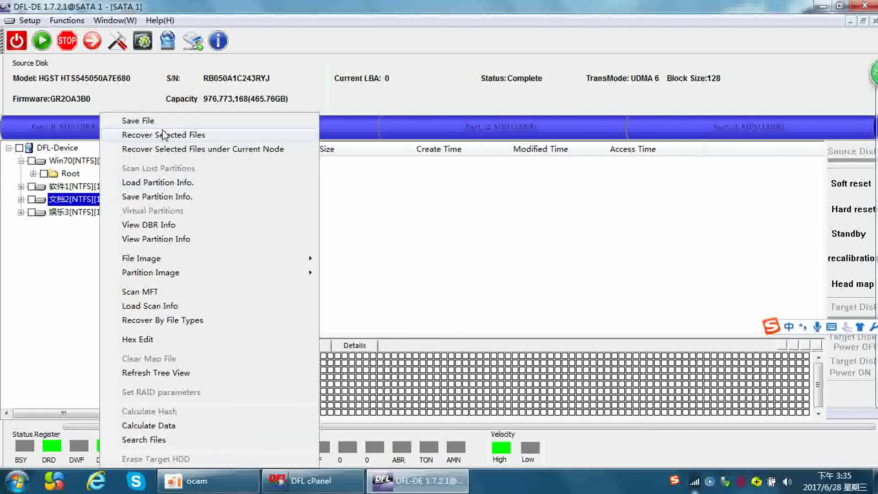
{"action": "left_click", "coordinate": [73, 304]}
{"action": "double_click", "coordinate": [71, 174]}
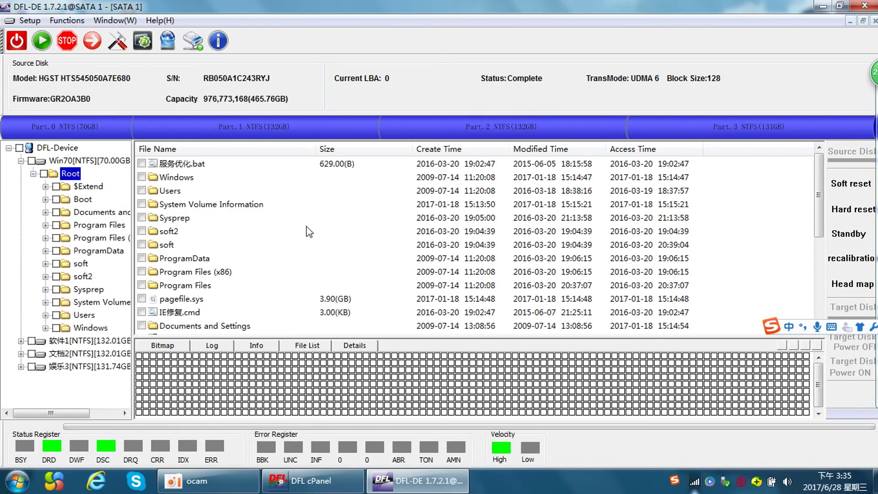